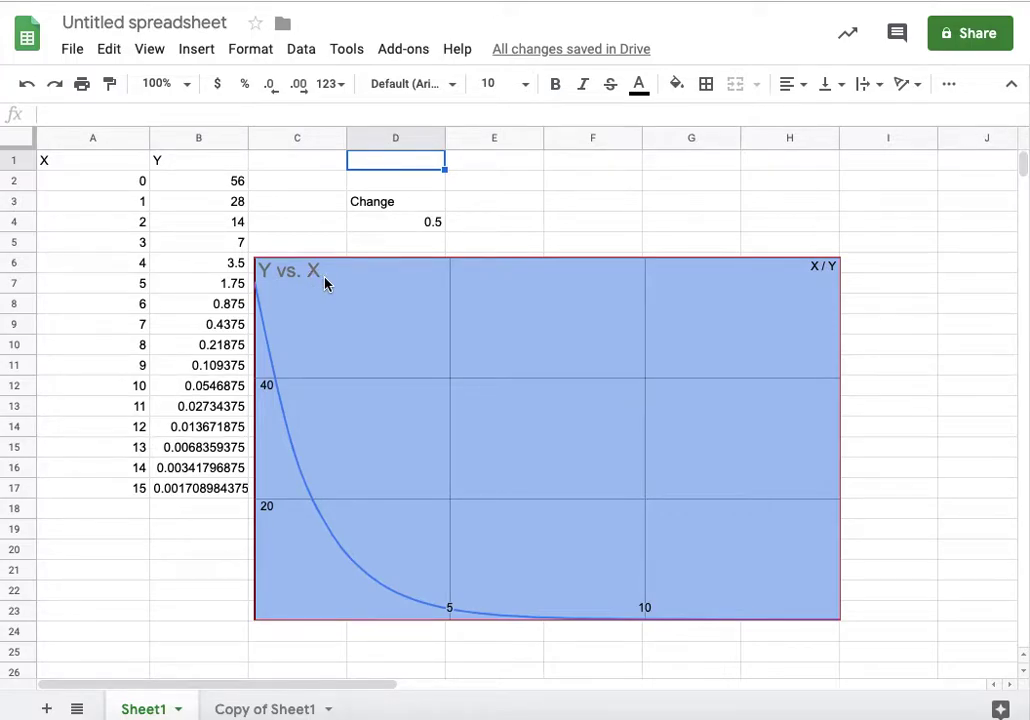
Set both the background color and the border color of the Y vs. X chart to None.
double_click(381, 278)
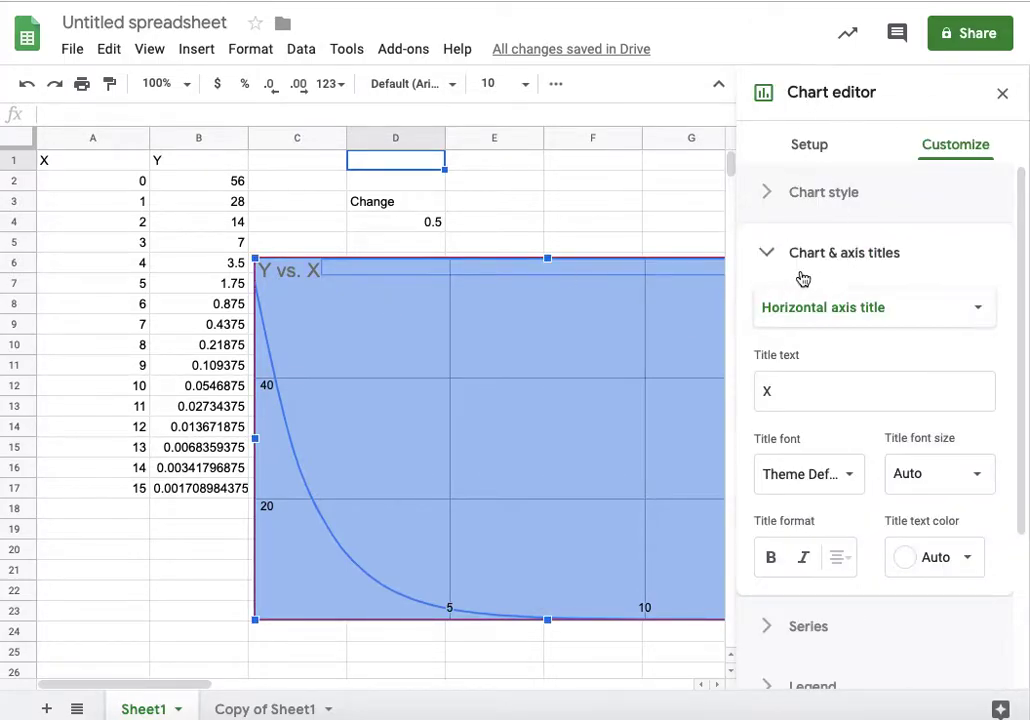
scroll(846, 474, down, 3)
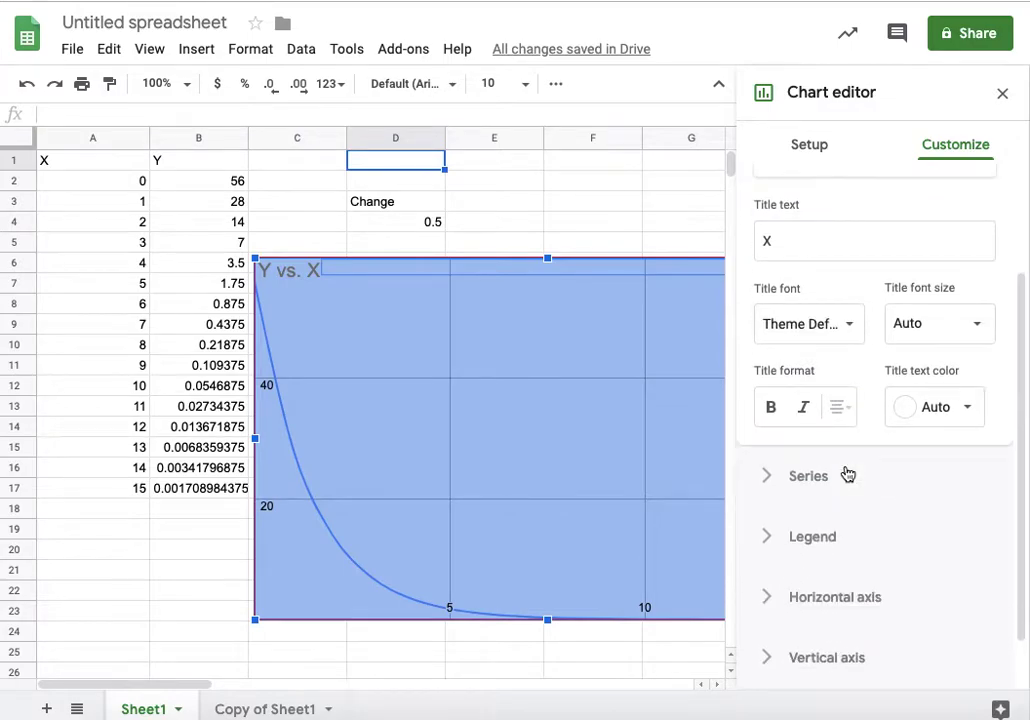
scroll(846, 474, up, 3)
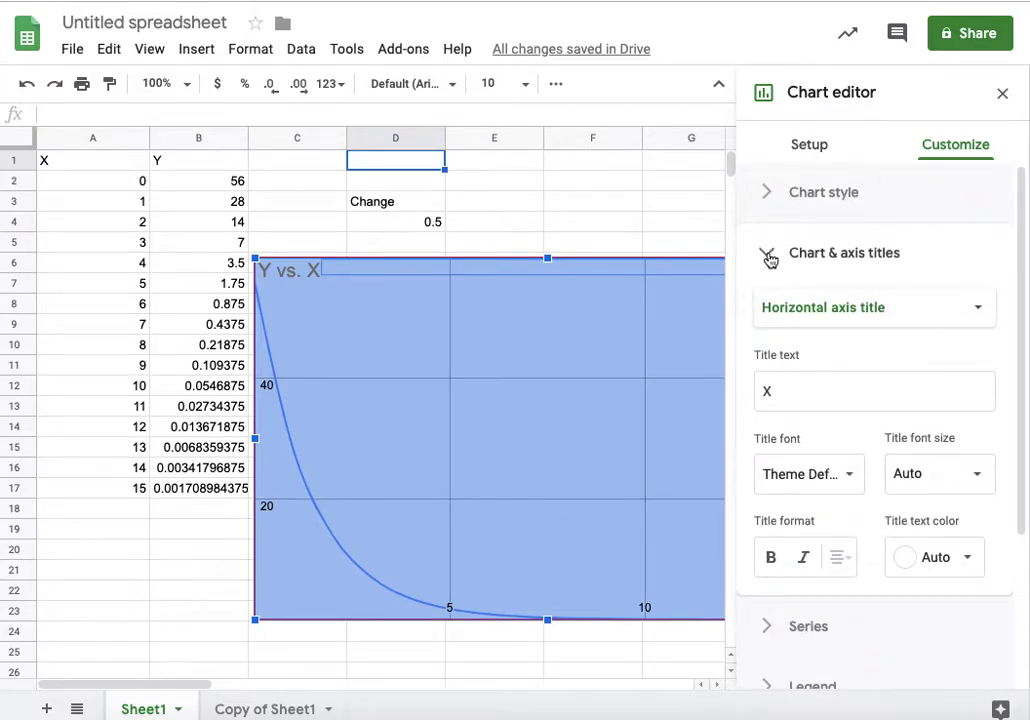
click(776, 203)
click(800, 274)
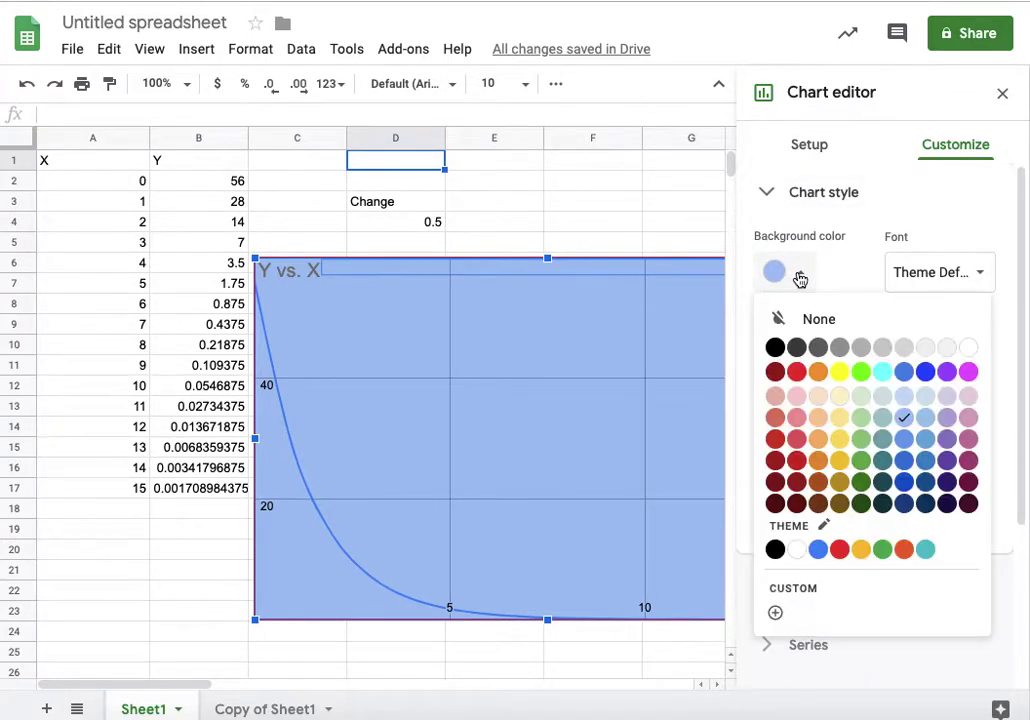
click(889, 333)
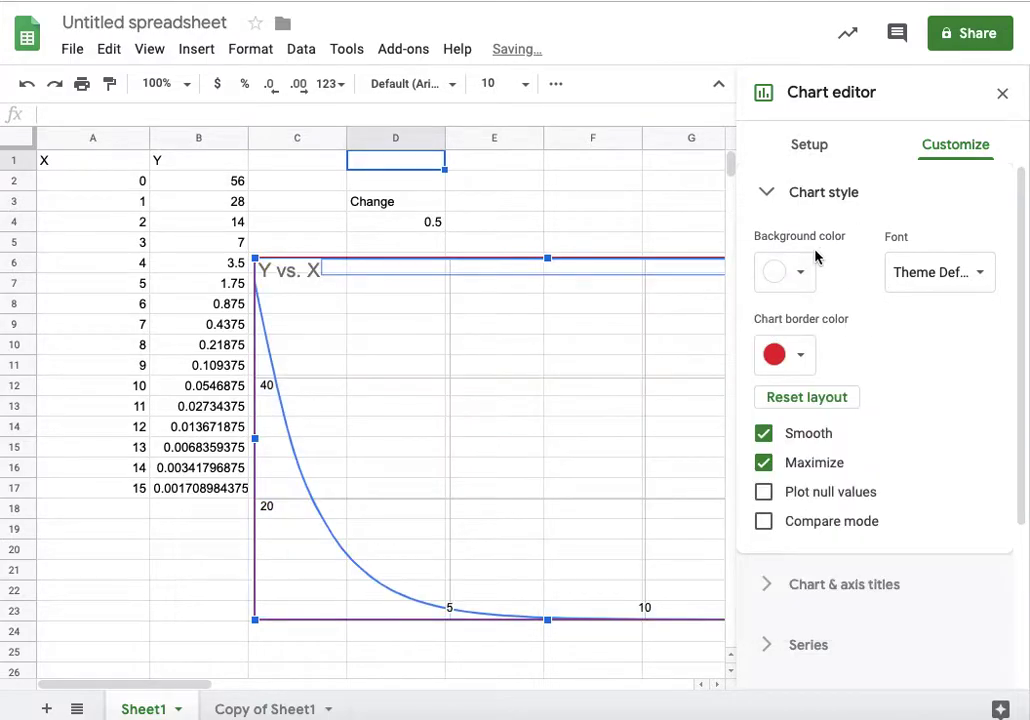
click(805, 354)
click(841, 407)
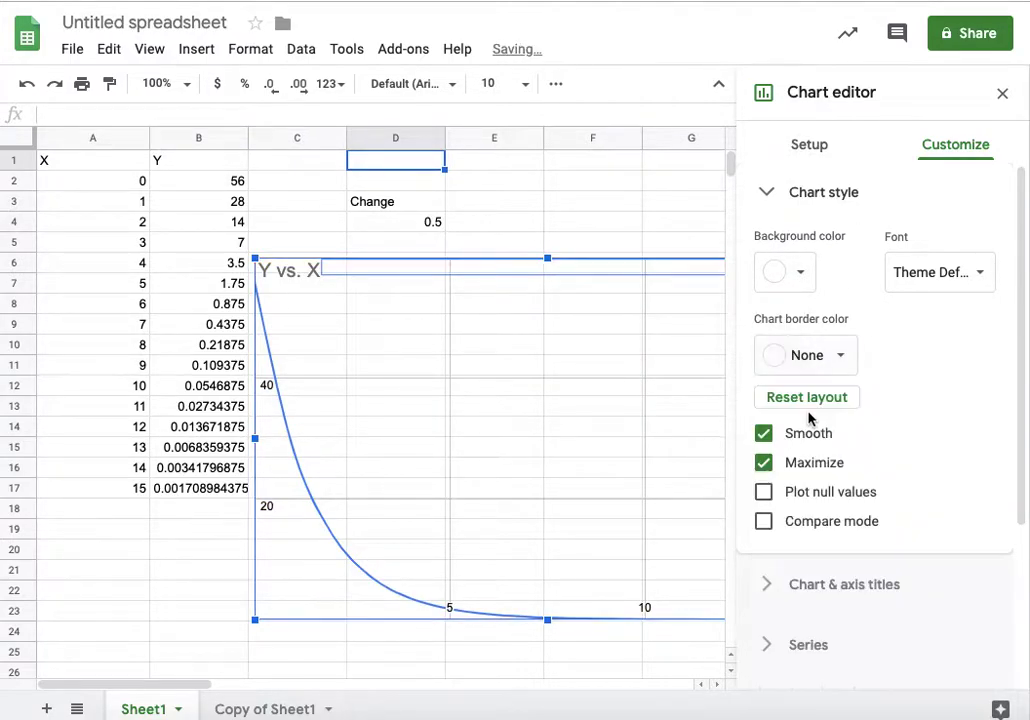
Set the chart font to Wide and turn off the Maximize option.
click(983, 276)
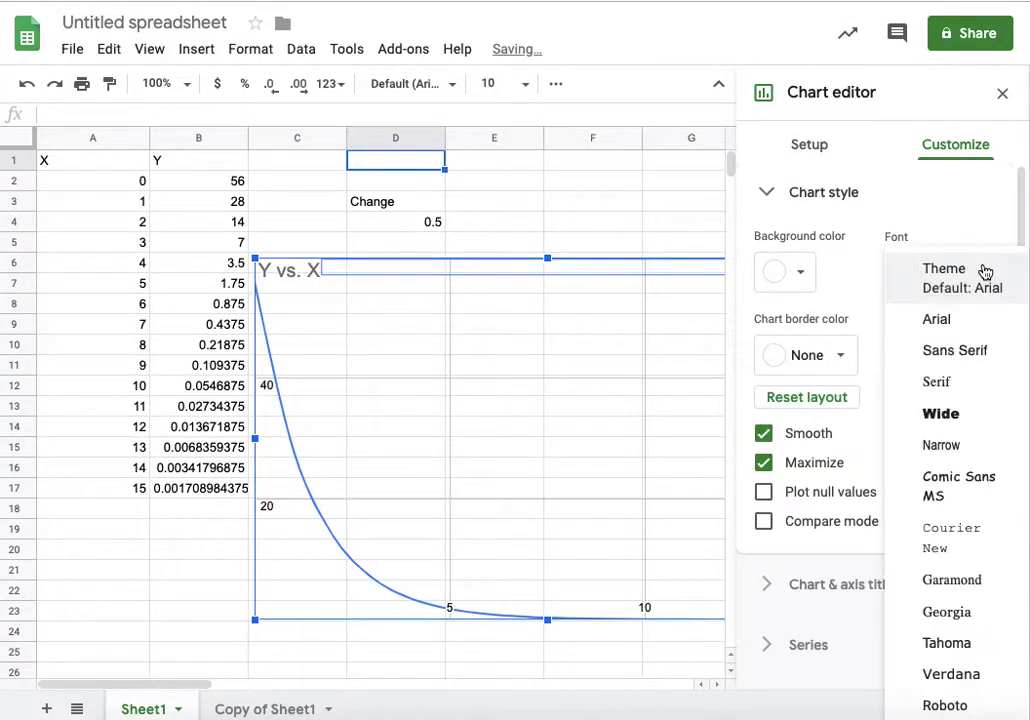
click(935, 417)
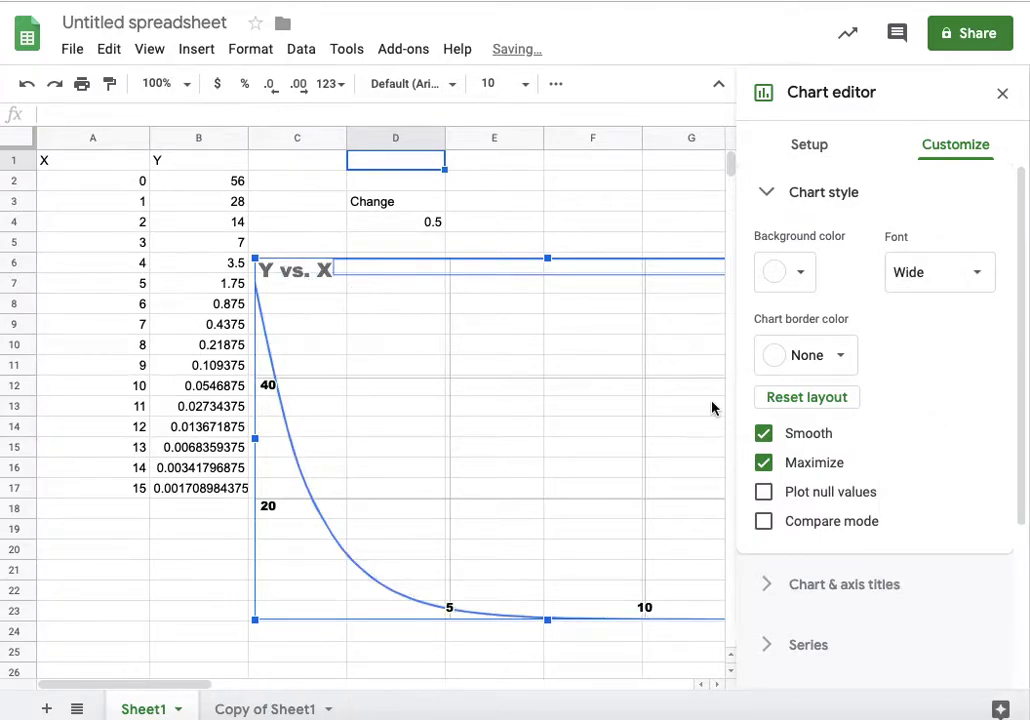
click(764, 463)
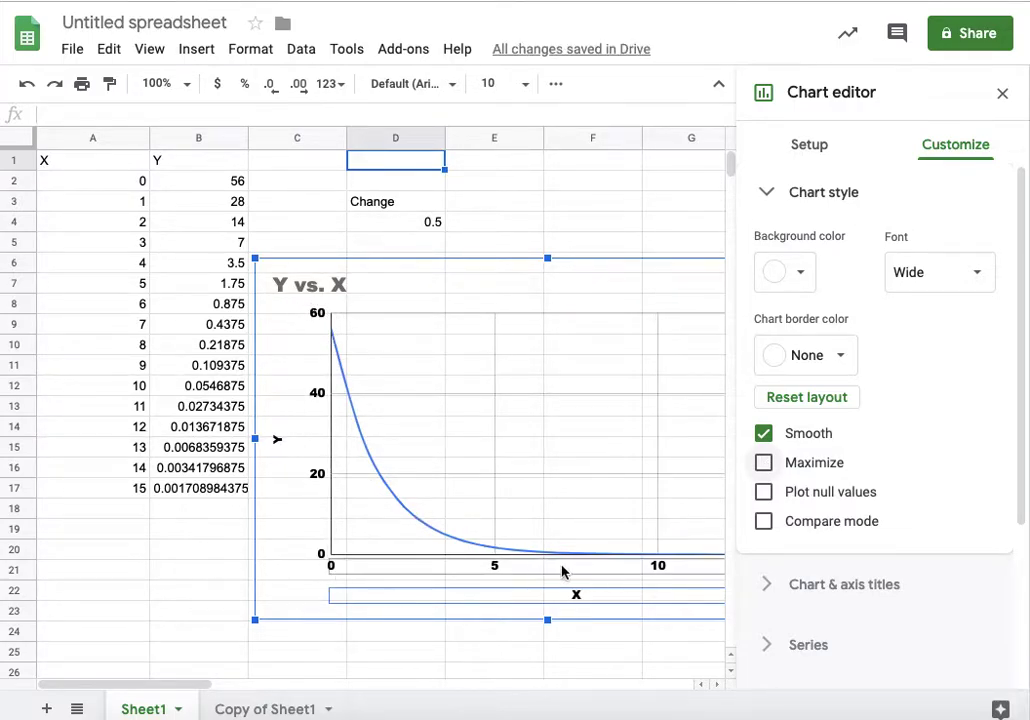
Try the Plot null values and Compare mode options in the chart style settings.
click(766, 493)
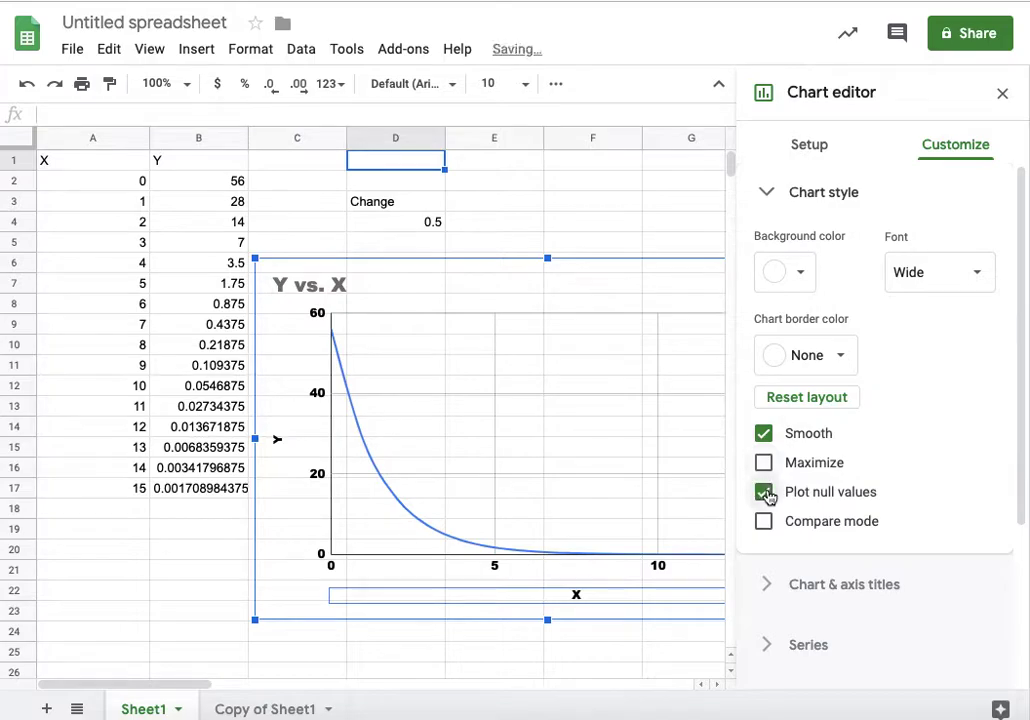
click(766, 493)
click(766, 522)
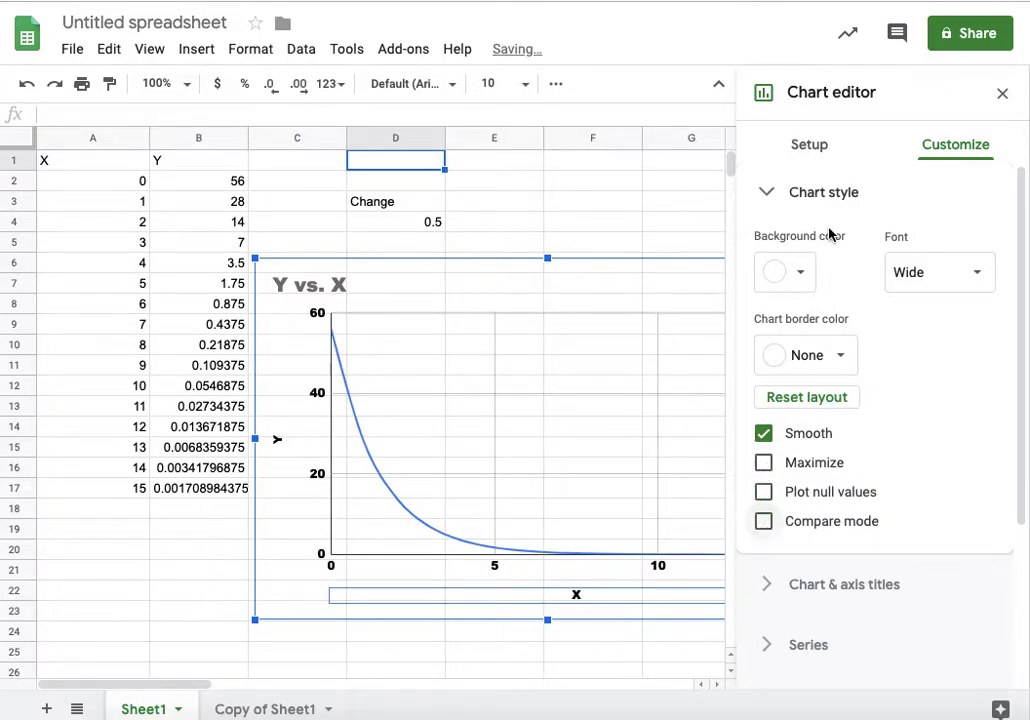
click(766, 193)
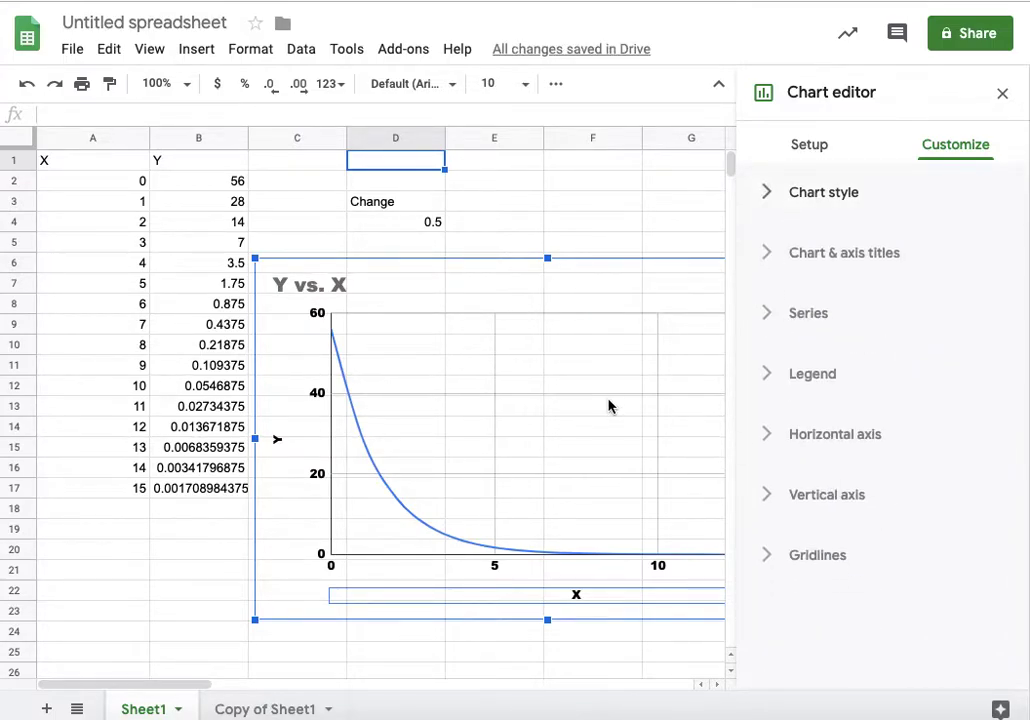
Recolor the Y series curve to black in the chart.
scroll(406, 393, right, 2)
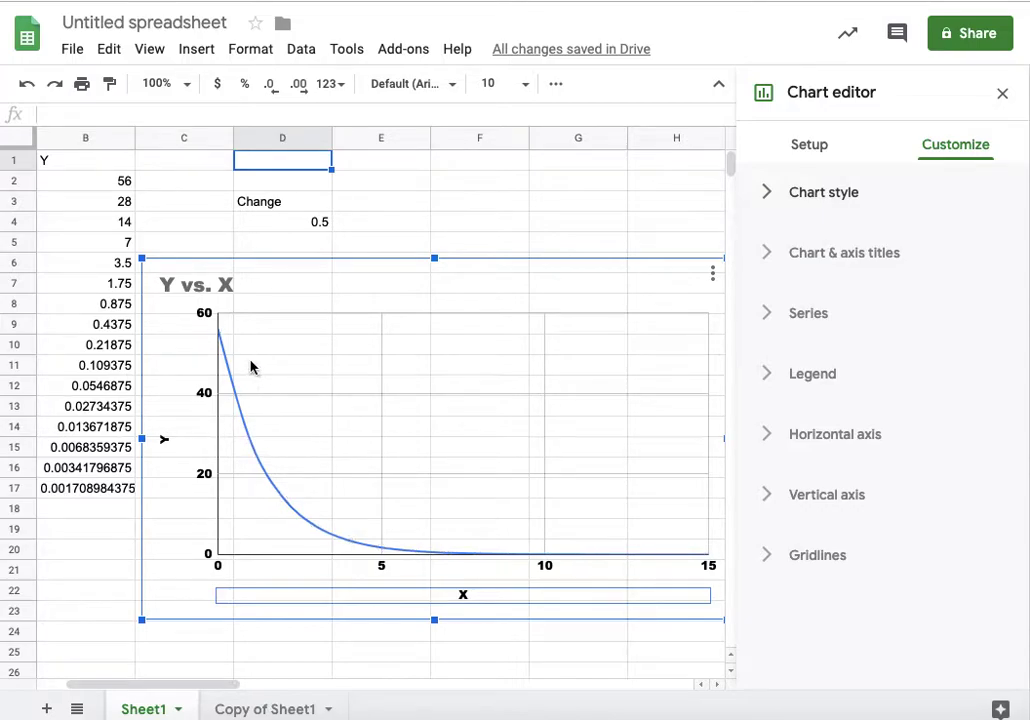
click(232, 387)
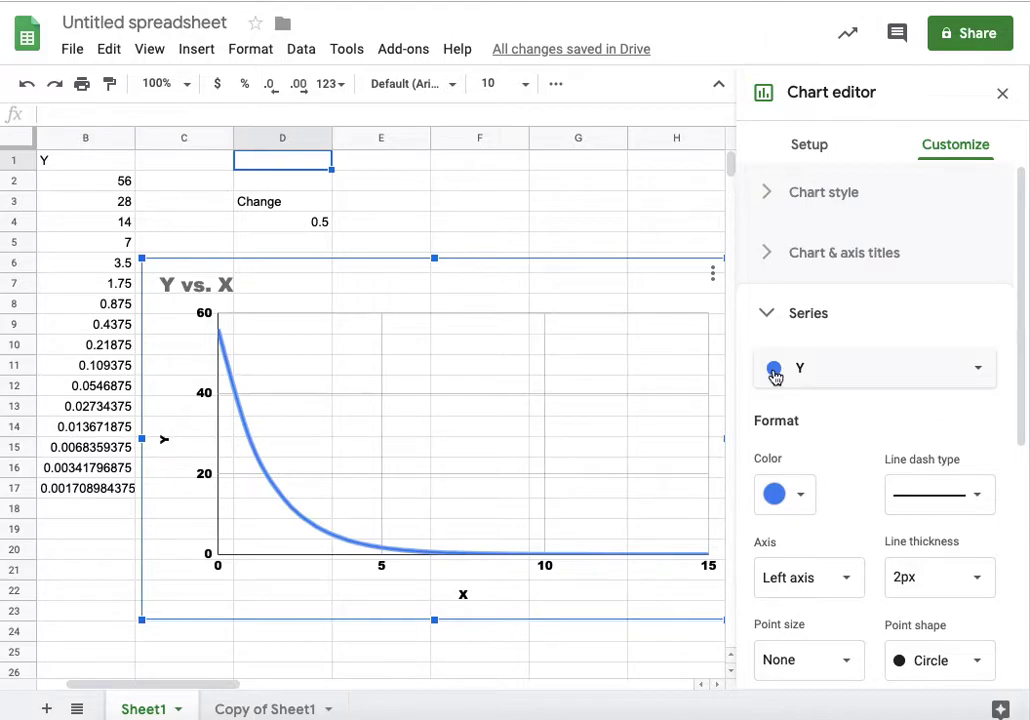
click(799, 494)
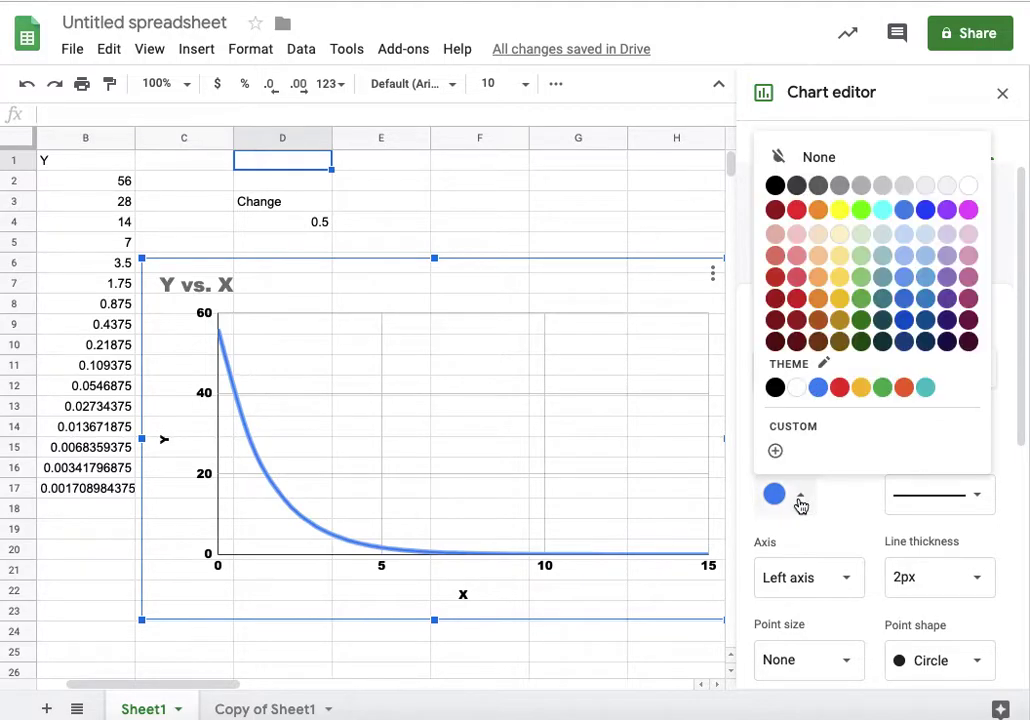
click(796, 209)
click(800, 500)
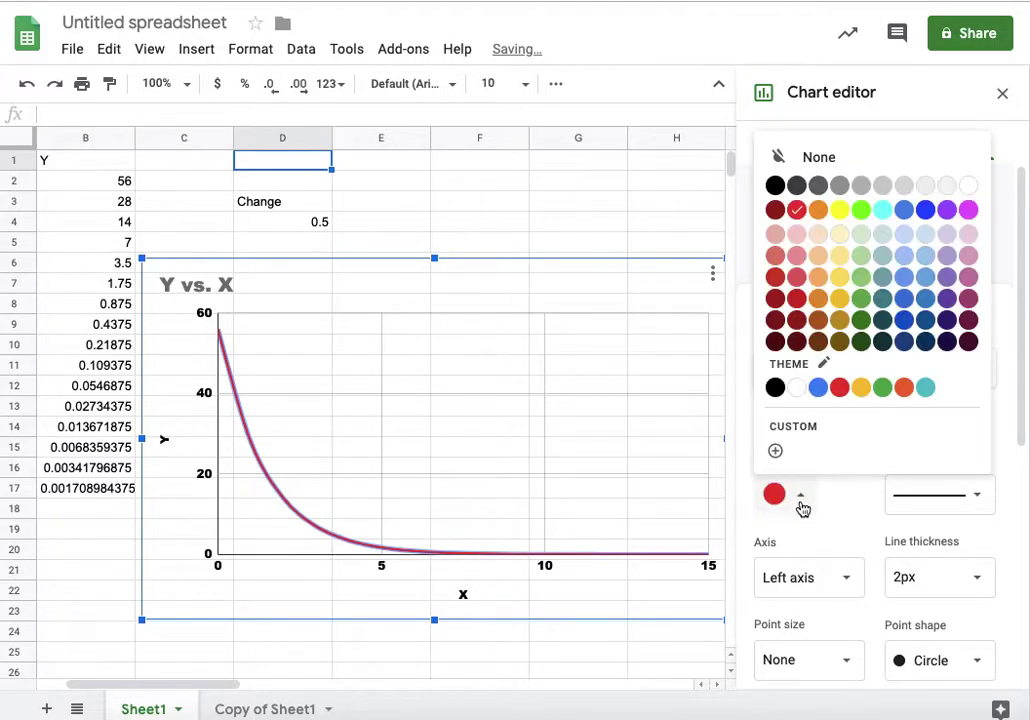
click(796, 341)
click(803, 498)
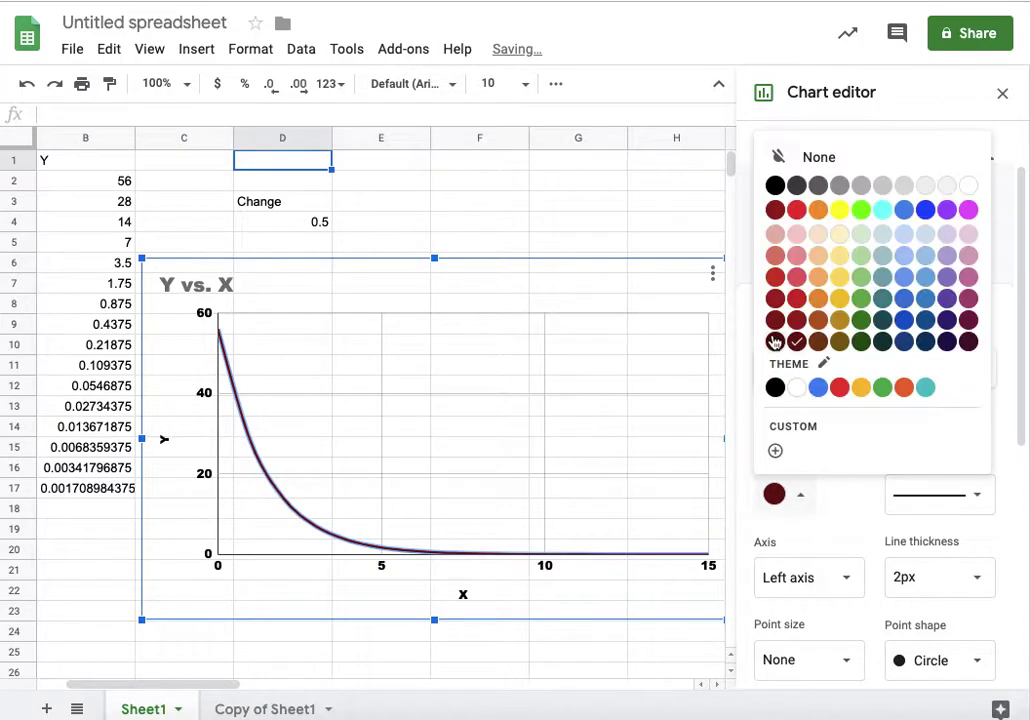
click(775, 388)
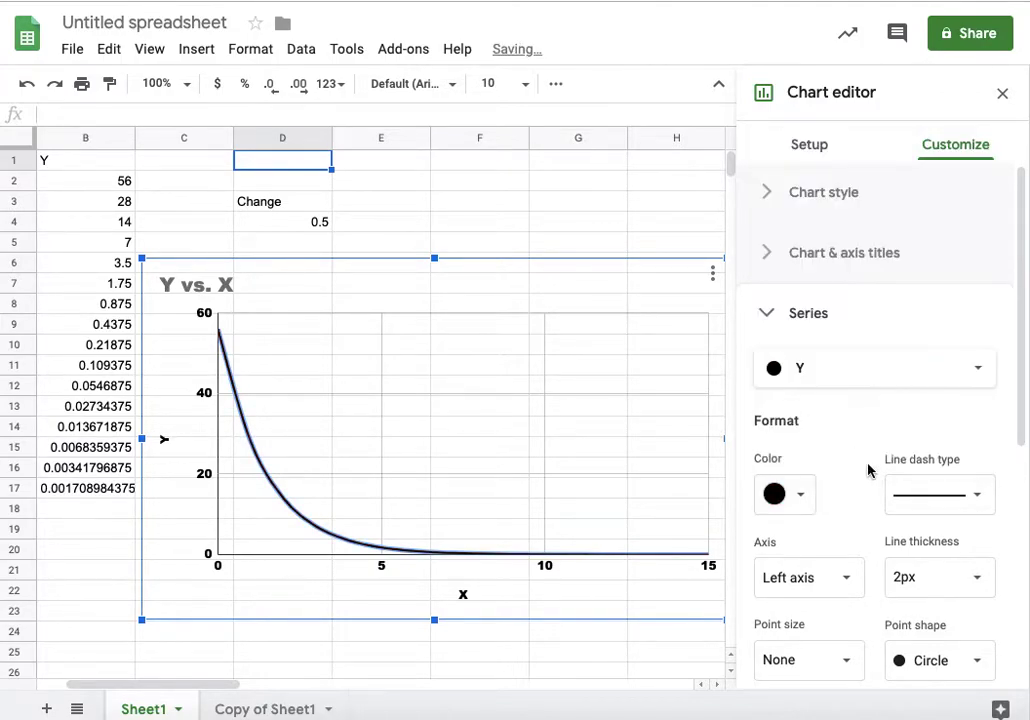
Give the Y series line a long-dash style and a thickness of 8px.
click(975, 496)
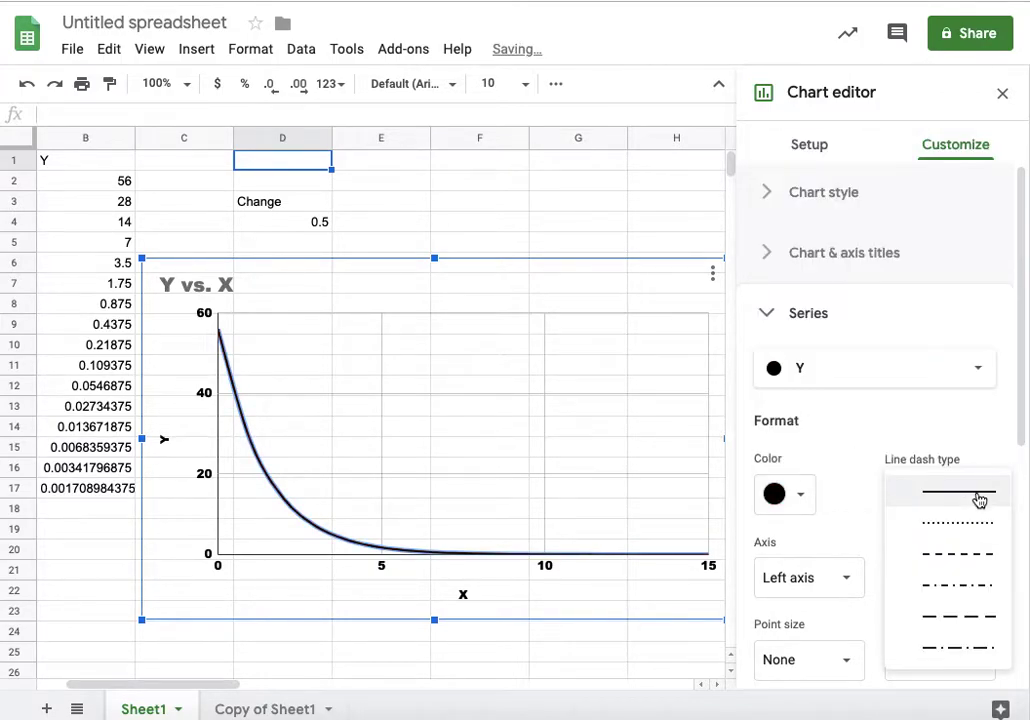
click(949, 617)
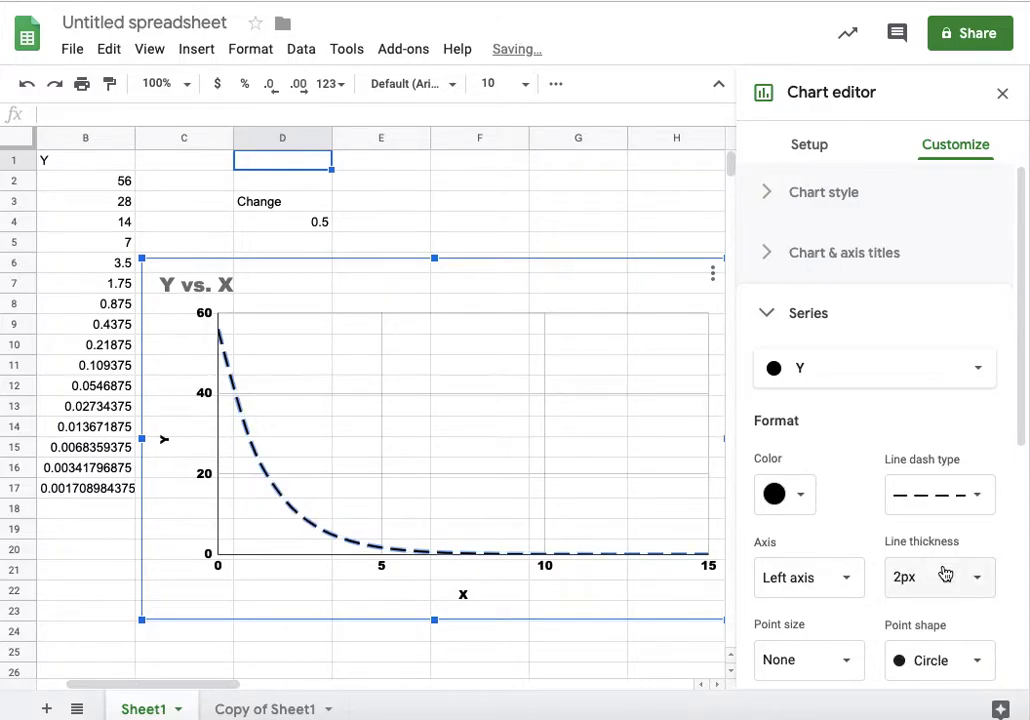
click(944, 578)
click(934, 535)
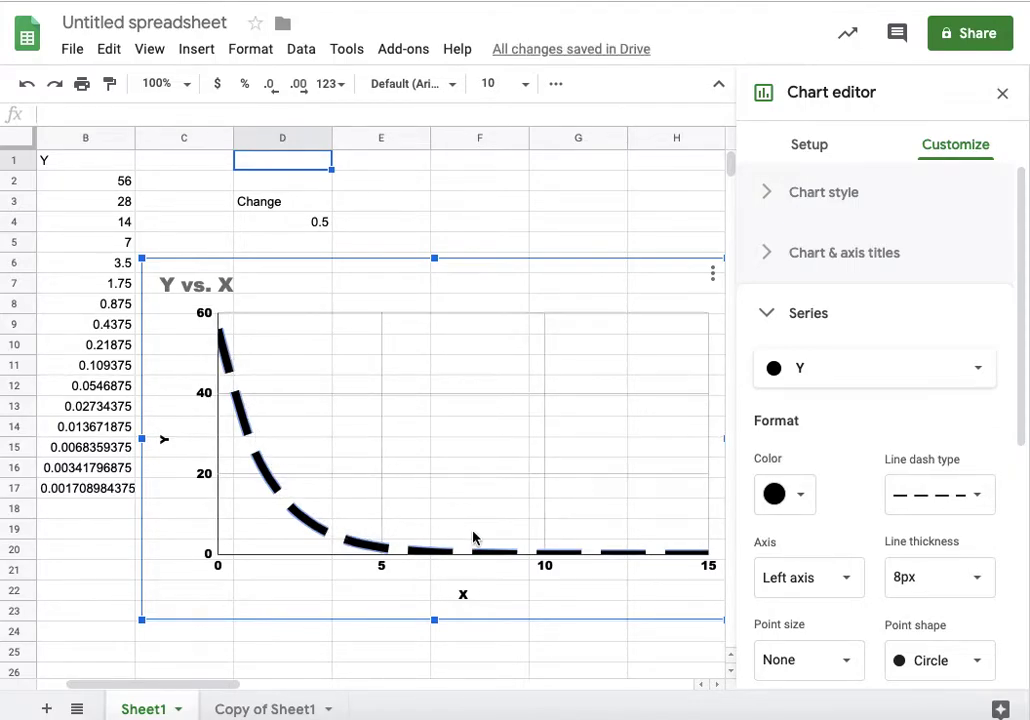
Add a trendline to the Y series and set its type to Exponential.
scroll(845, 530, down, 1)
scroll(850, 522, down, 5)
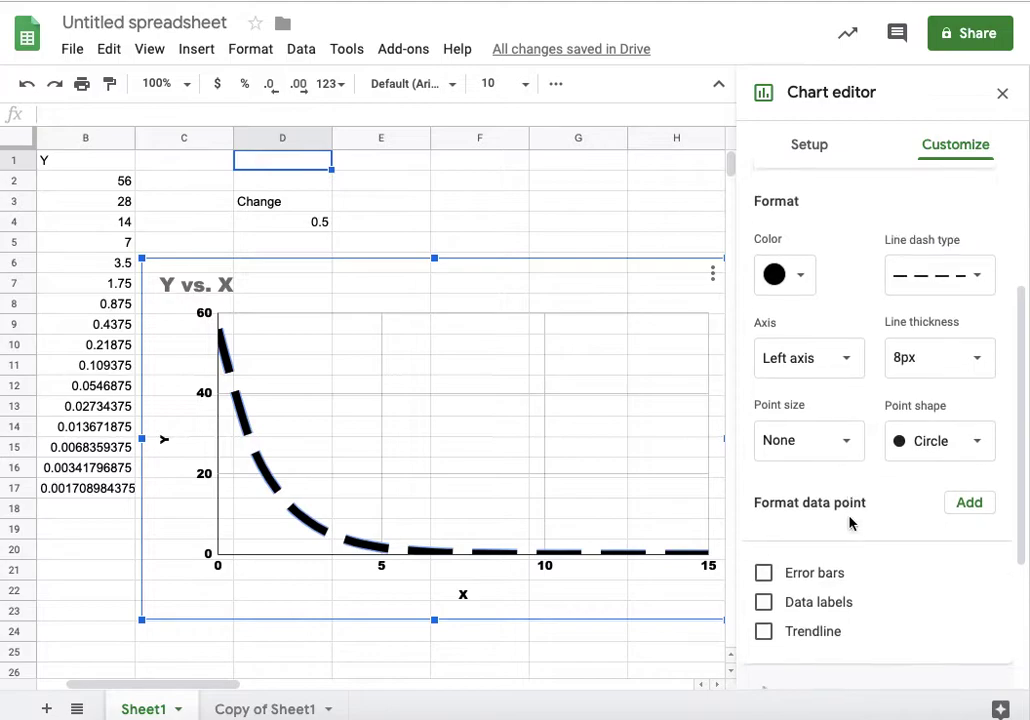
click(763, 540)
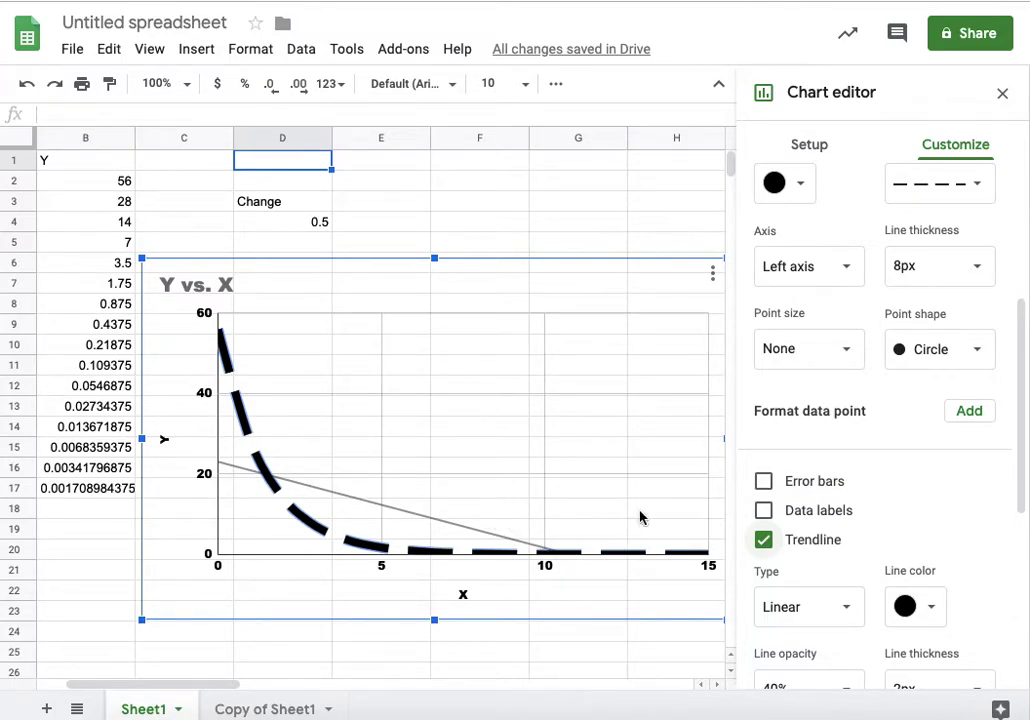
click(843, 605)
click(826, 632)
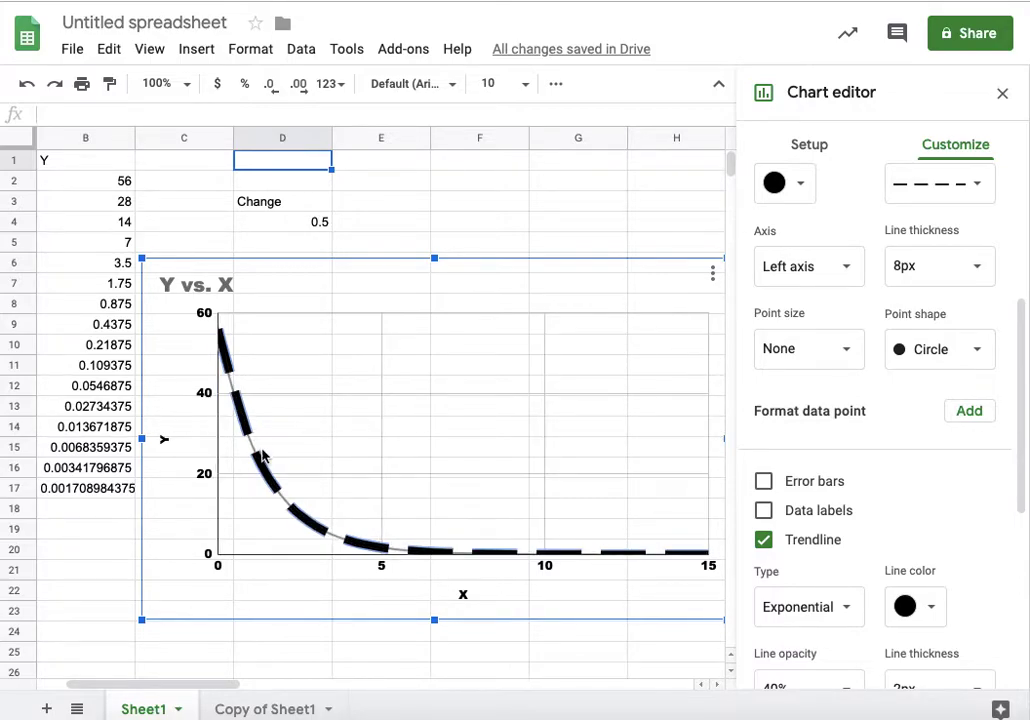
Set the trendline's line opacity to 100% and its line thickness to 8px.
scroll(839, 609, down, 2)
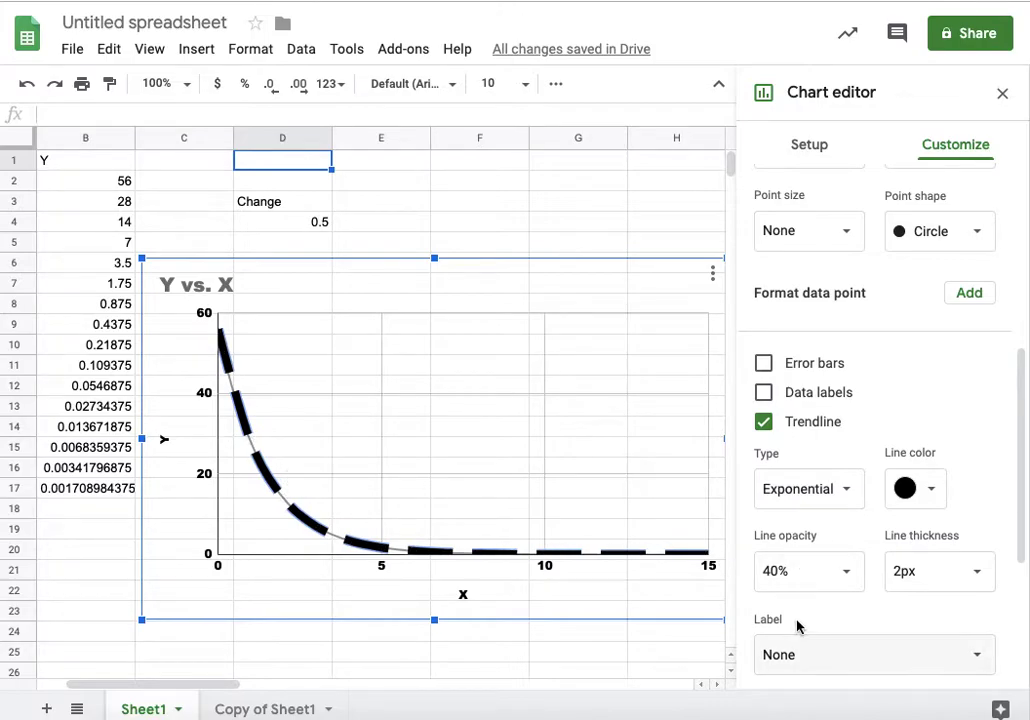
scroll(798, 623, down, 1)
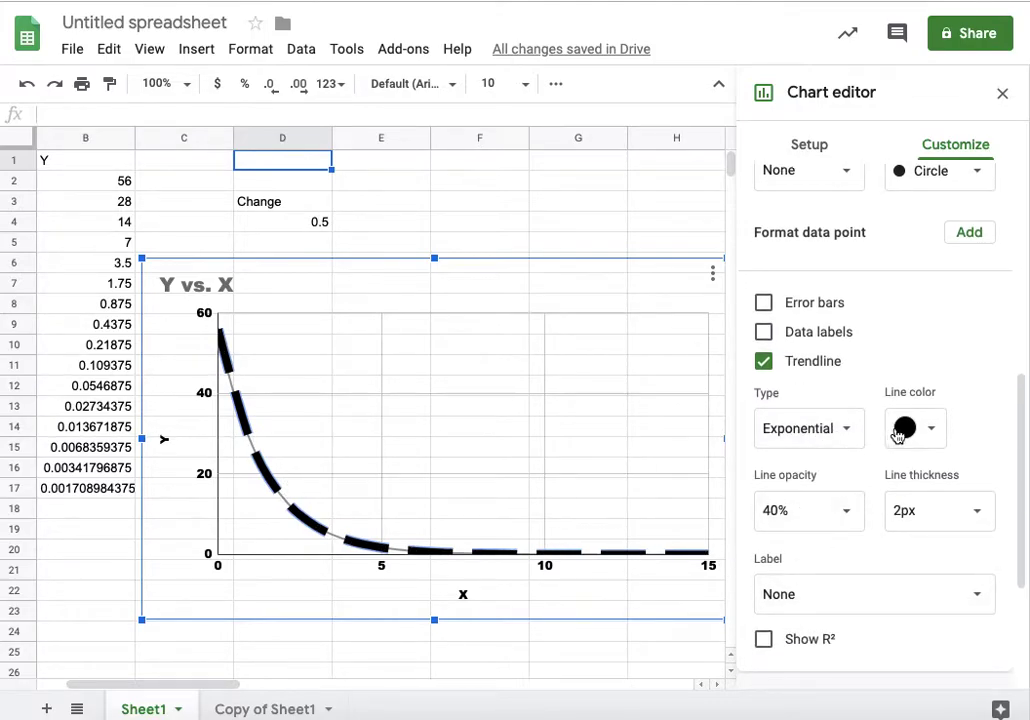
click(846, 510)
click(826, 480)
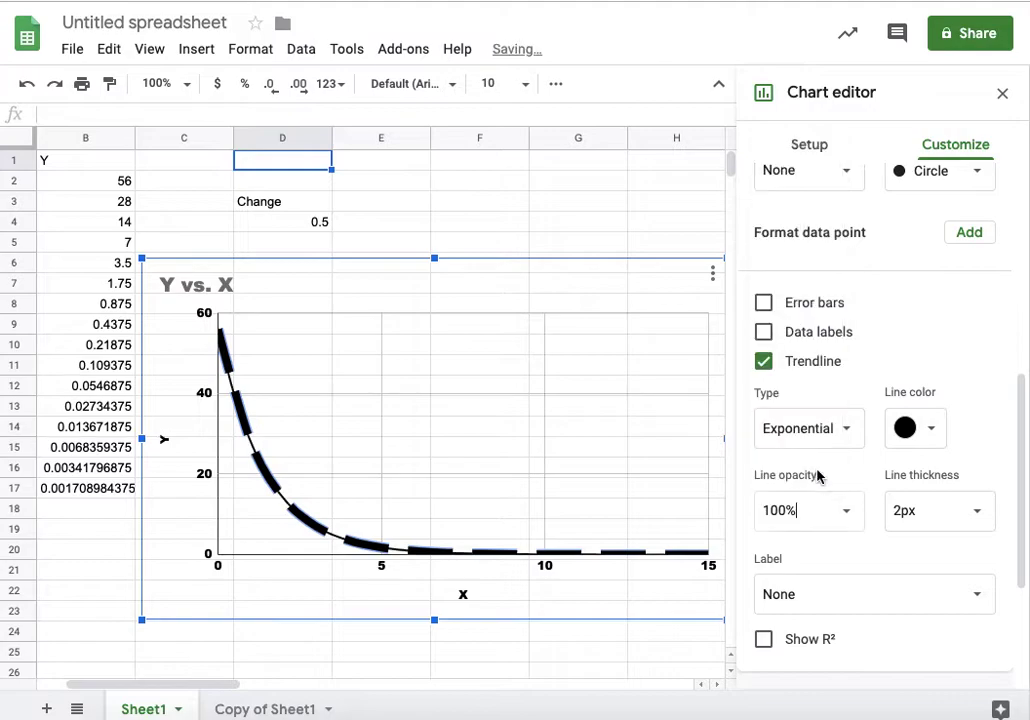
click(984, 522)
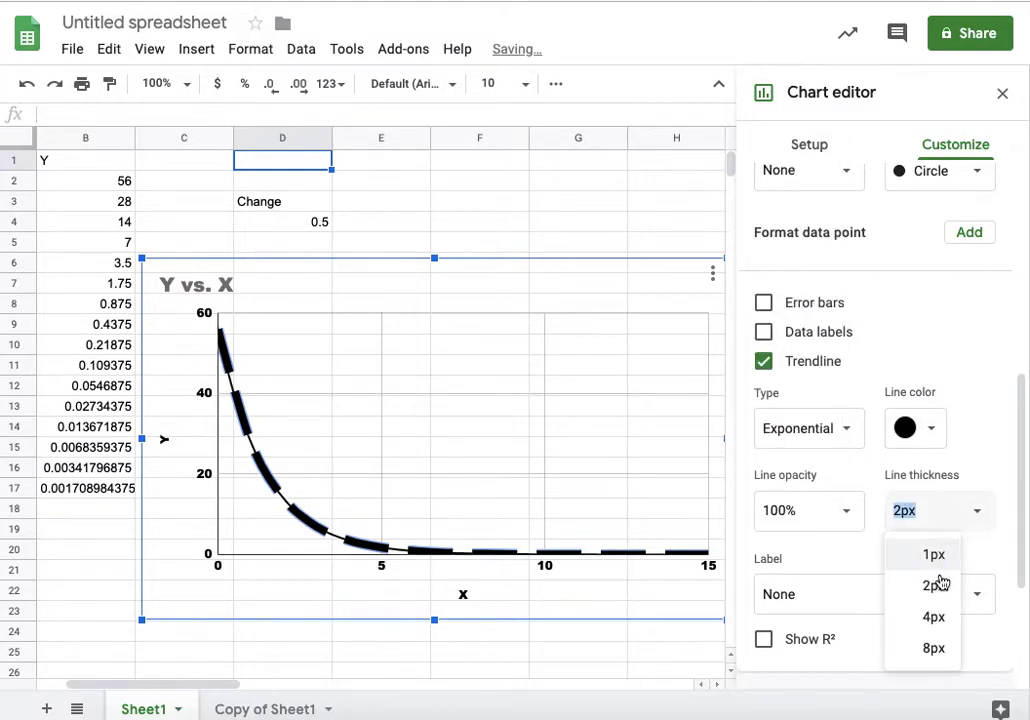
click(934, 648)
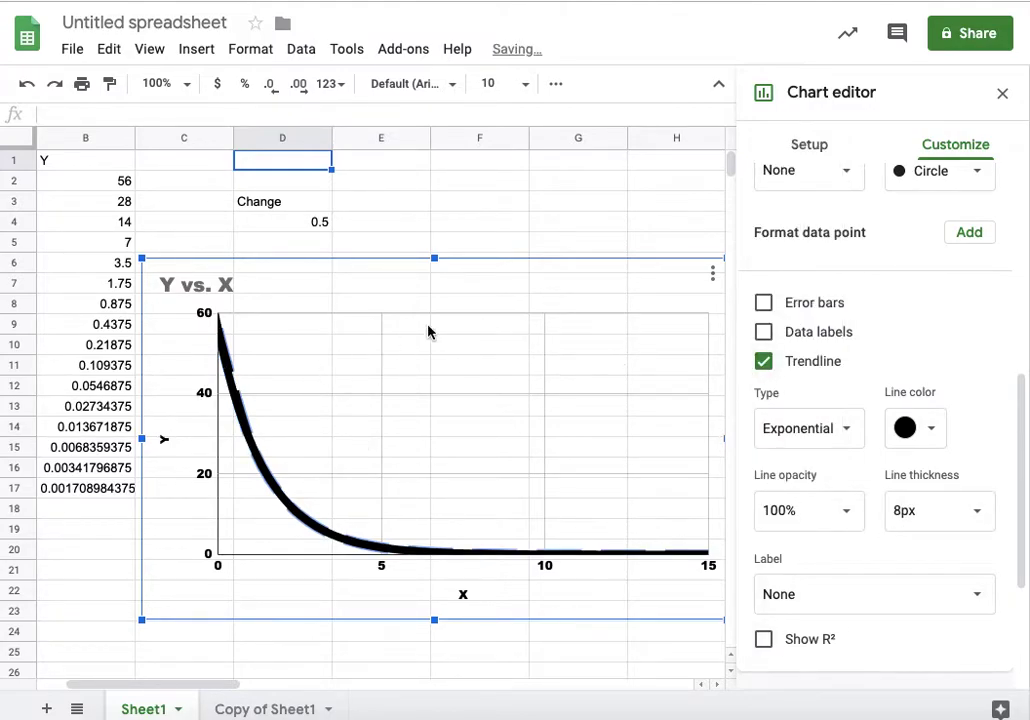
Try showing error bars and data labels on the Y series.
click(765, 306)
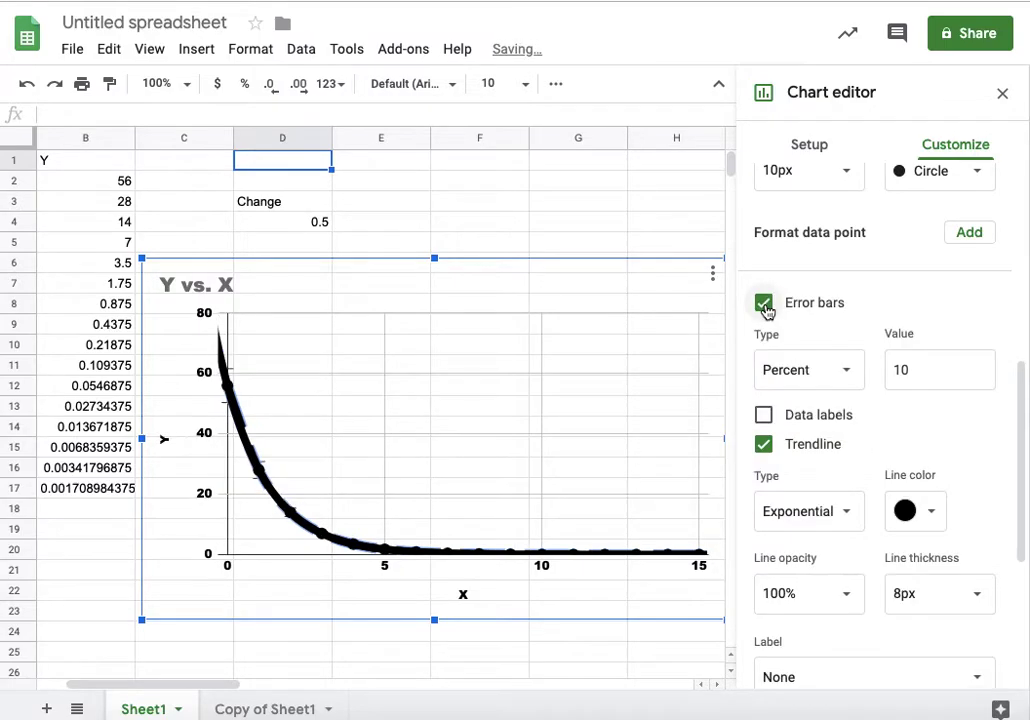
click(765, 306)
click(765, 334)
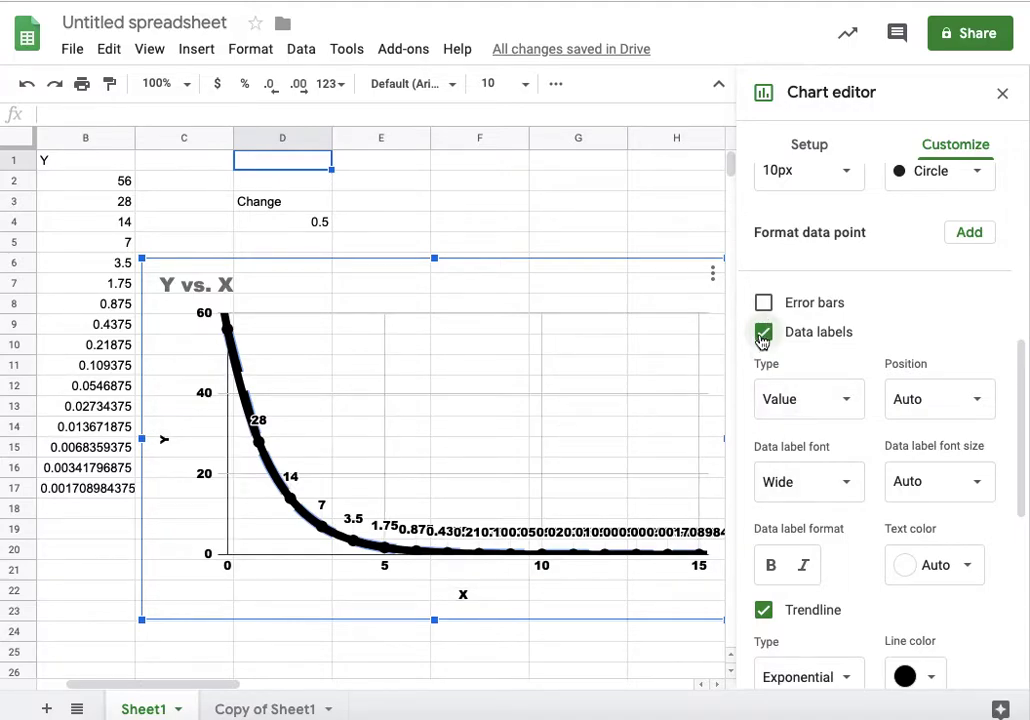
click(766, 338)
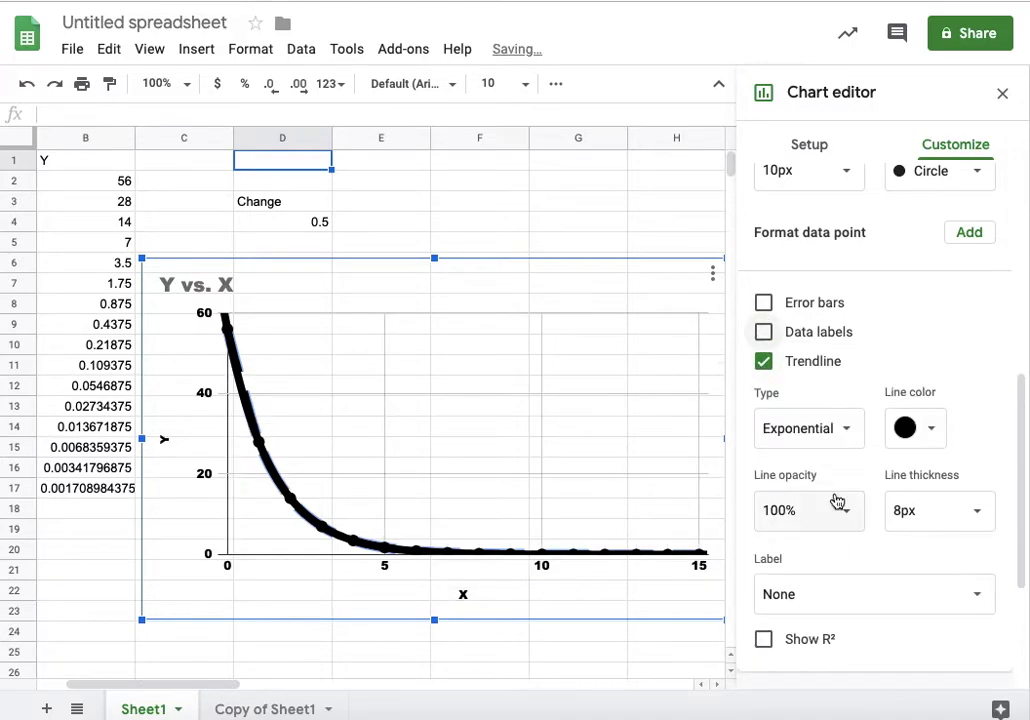
Label the exponential trendline with its equation.
click(851, 596)
click(829, 655)
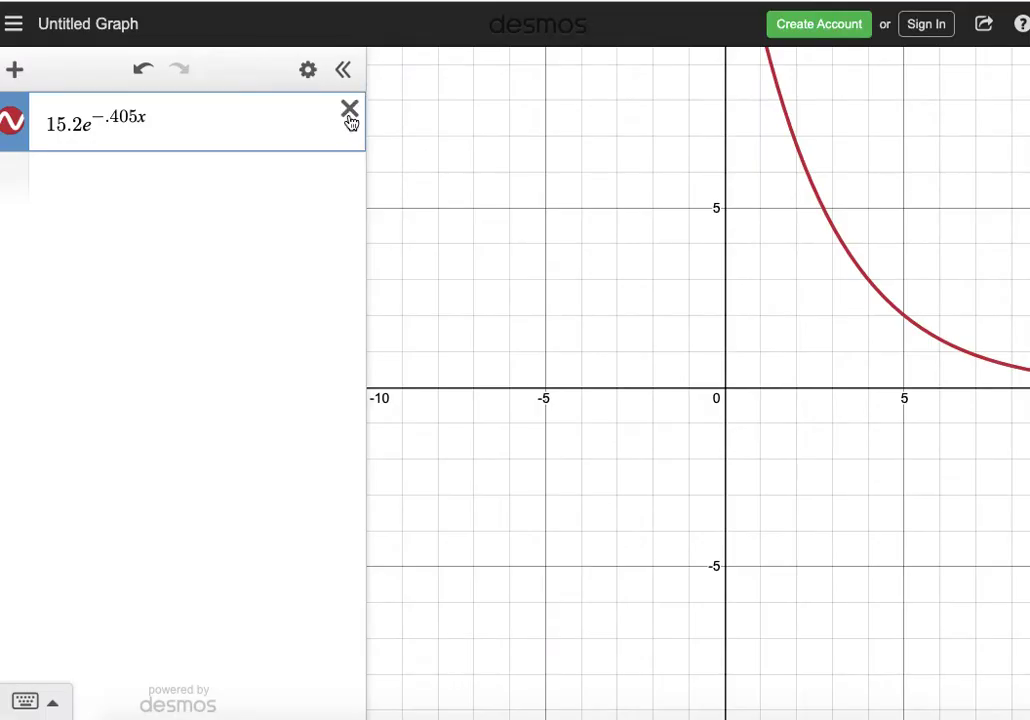
In Desmos, delete the existing 15.2e^(-.405x) expression and start a new one with 56e.
click(349, 108)
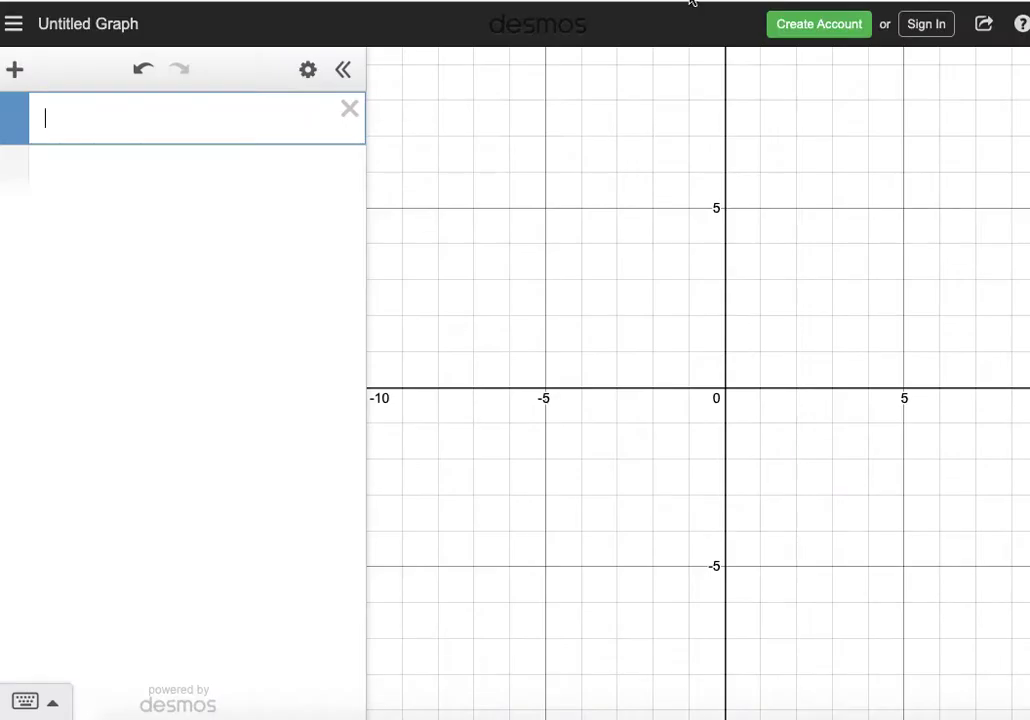
text(56e)
Evaluate e as a separate expression on the second line, and delete that line.
click(139, 205)
text(e)
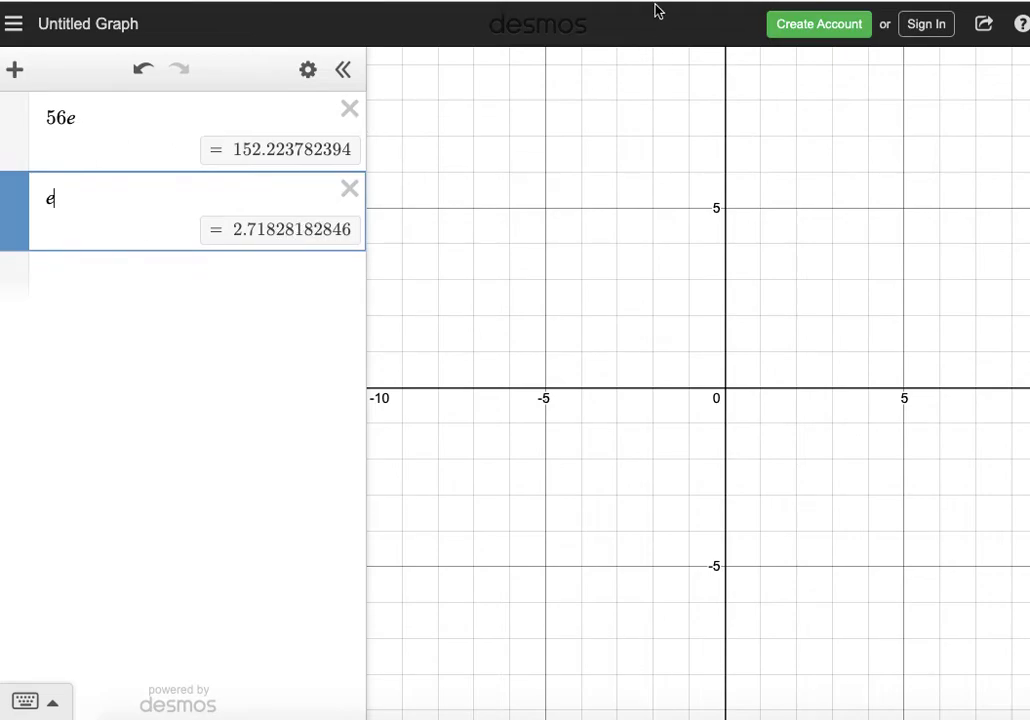
click(350, 195)
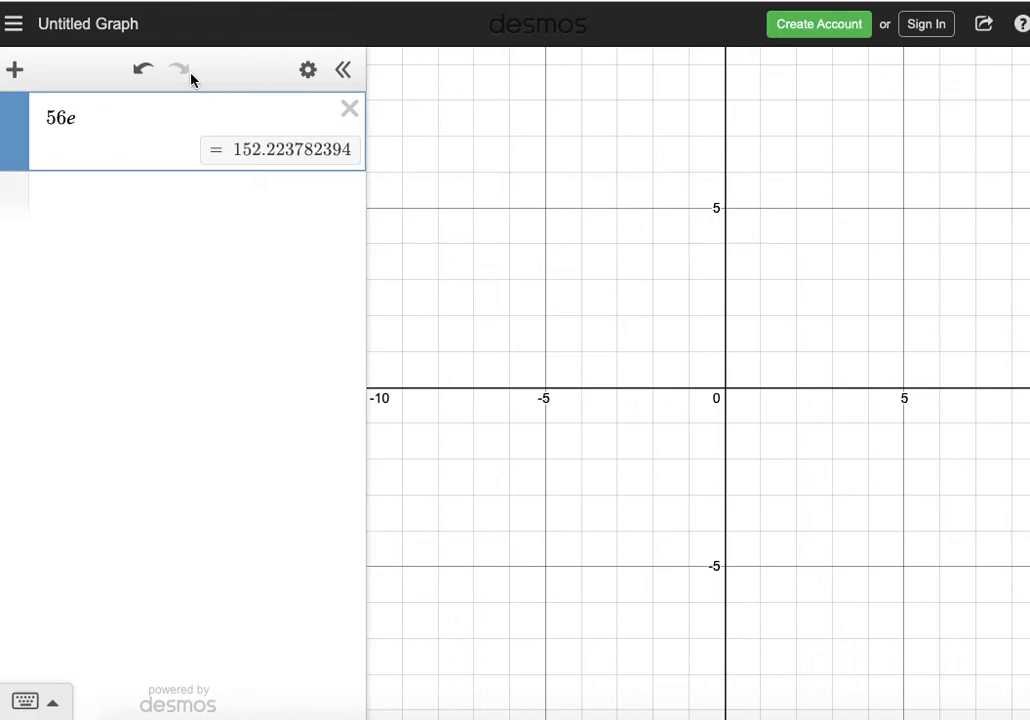
Add the exponent -.693x to e so that the expression reads 56e^(-.693x).
text(^)
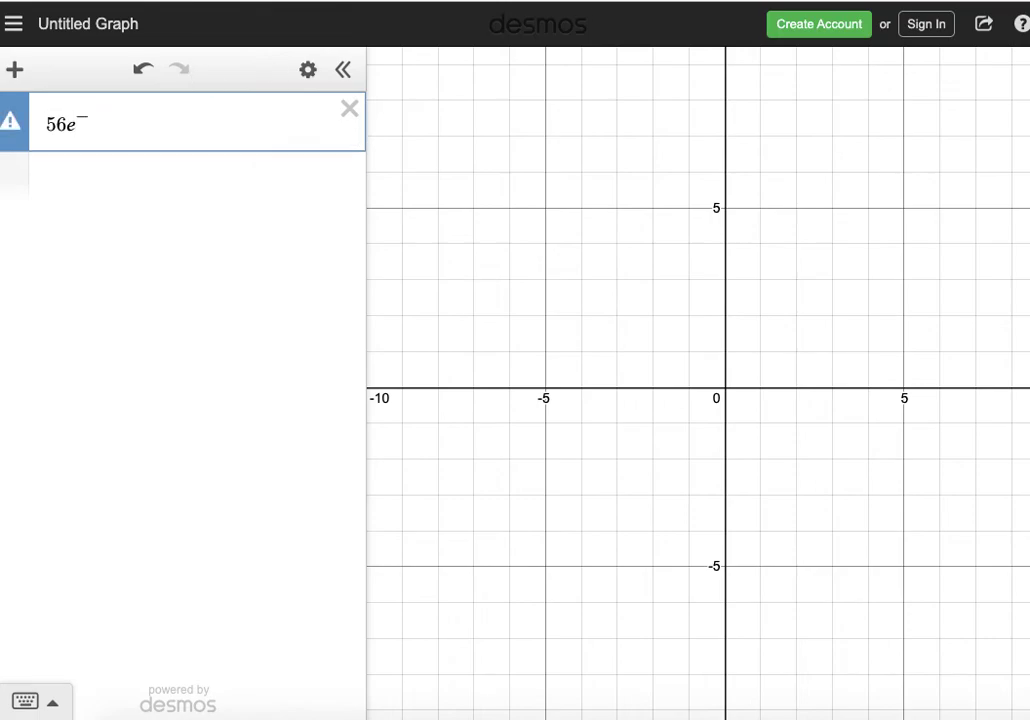
text(-.693x)
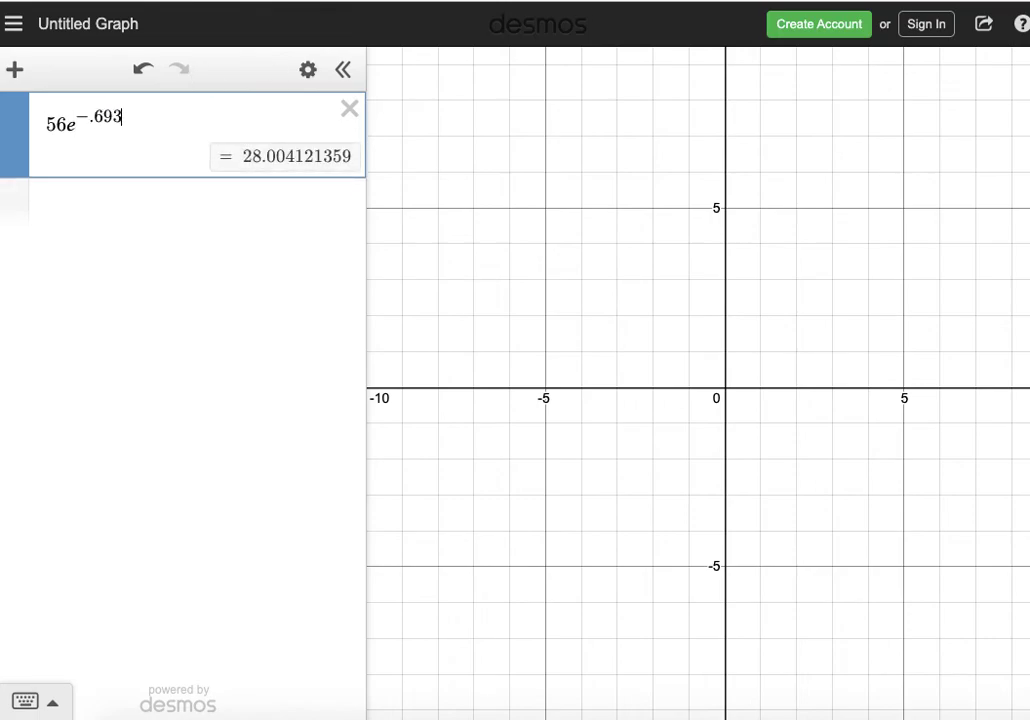